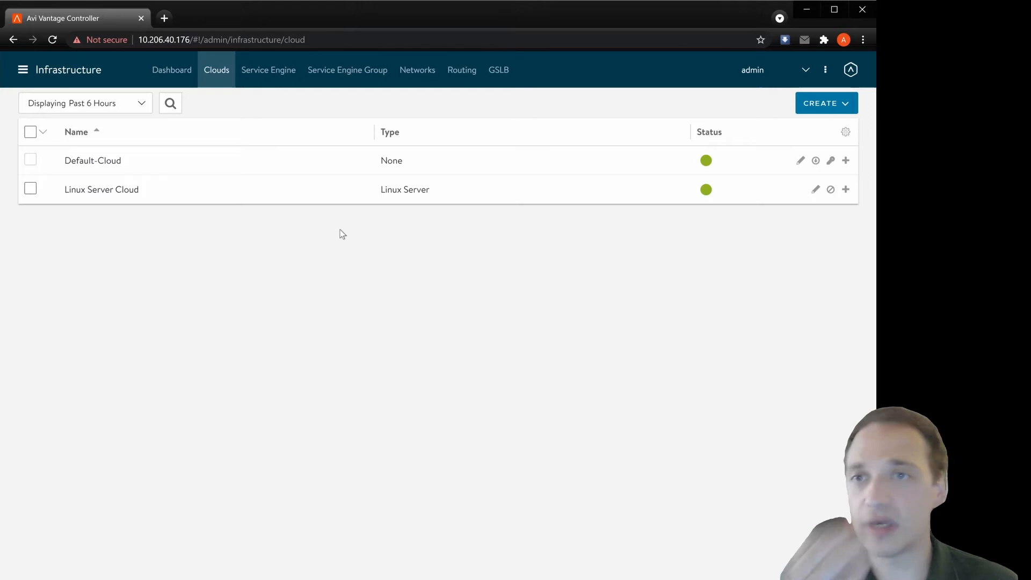
- Go to Infrastructure > Clouds and start creating a new Linux Server cloud
left_click(23, 69)
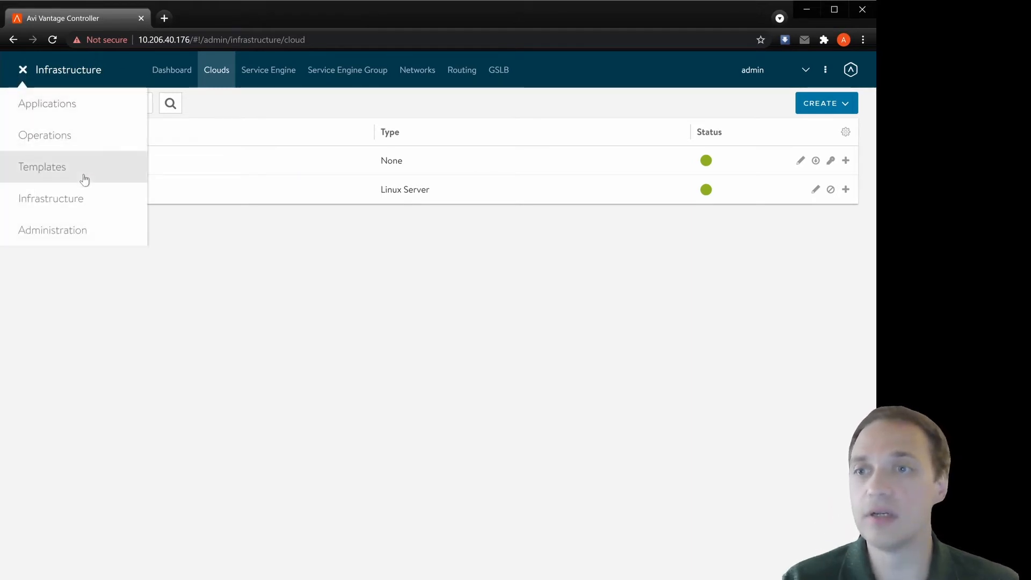
left_click(51, 198)
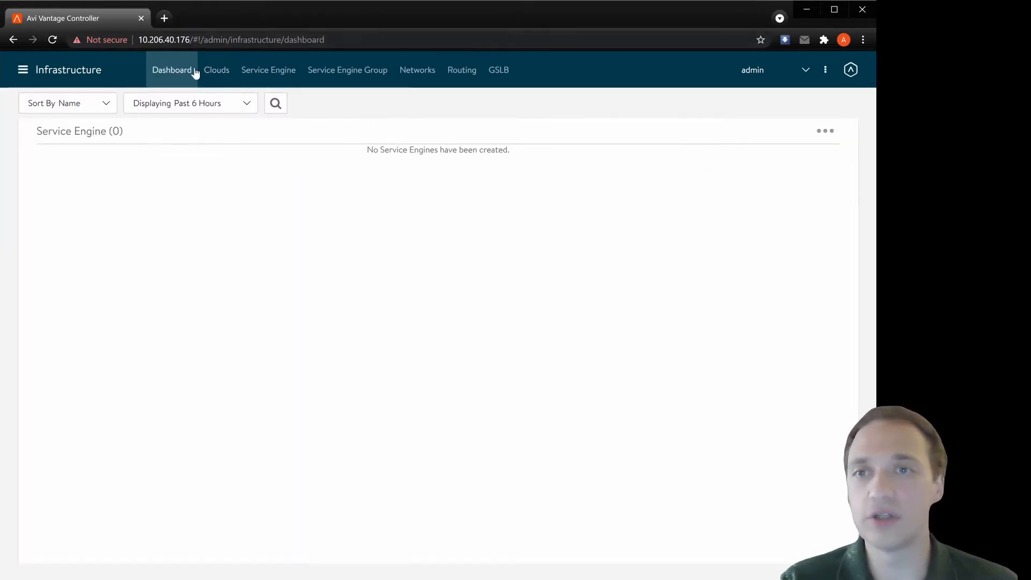
left_click(215, 69)
left_click(826, 103)
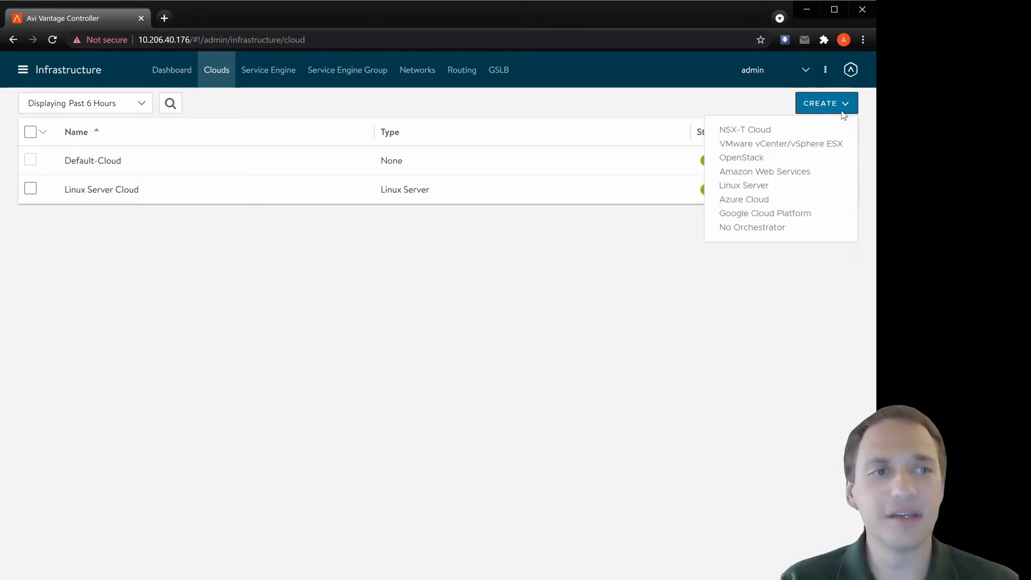
left_click(743, 185)
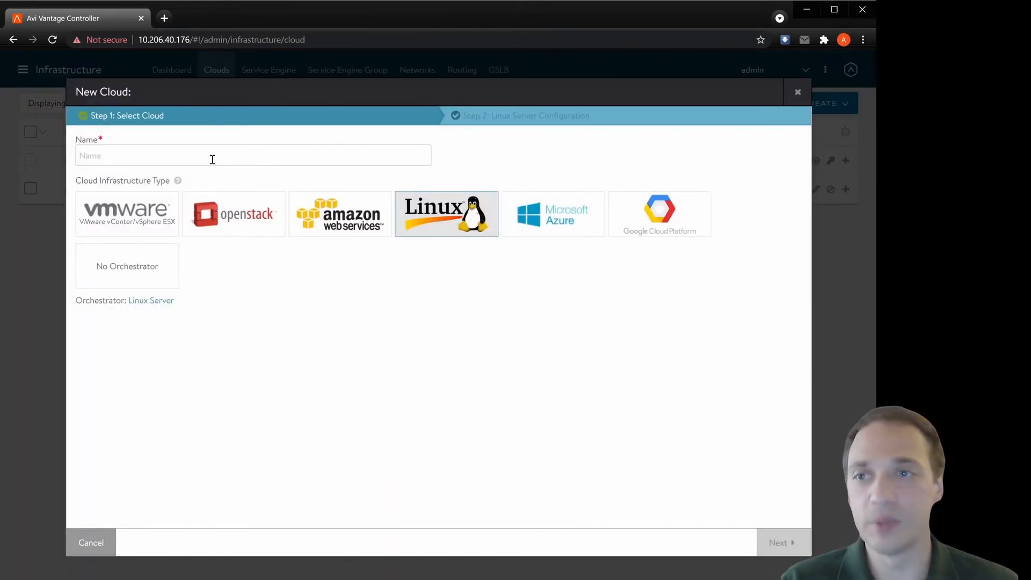
type("LSC")
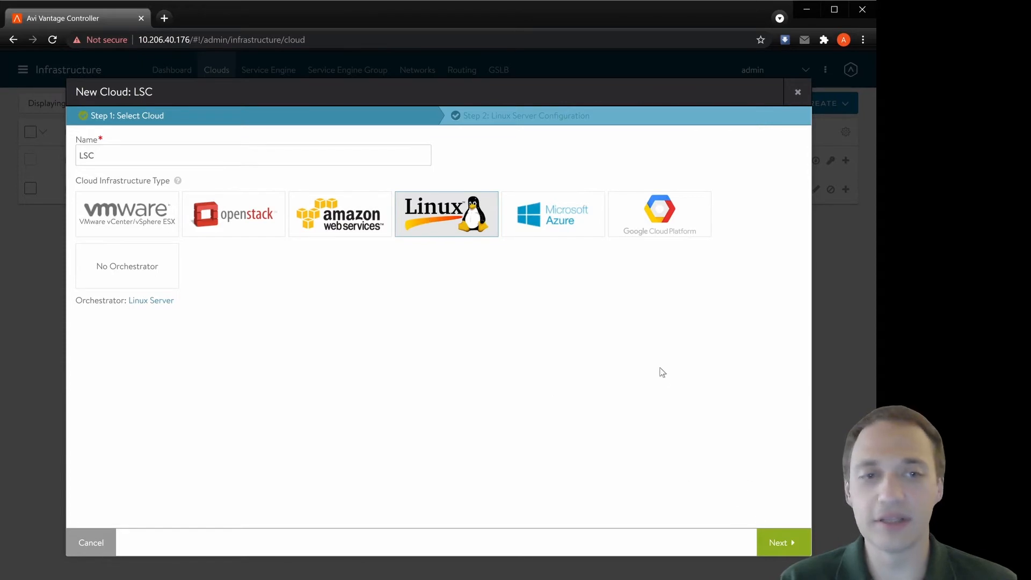
- Discard that new cloud, edit the existing Linux Server Cloud and add a server to its Server List
key("Escape")
left_click(480, 233)
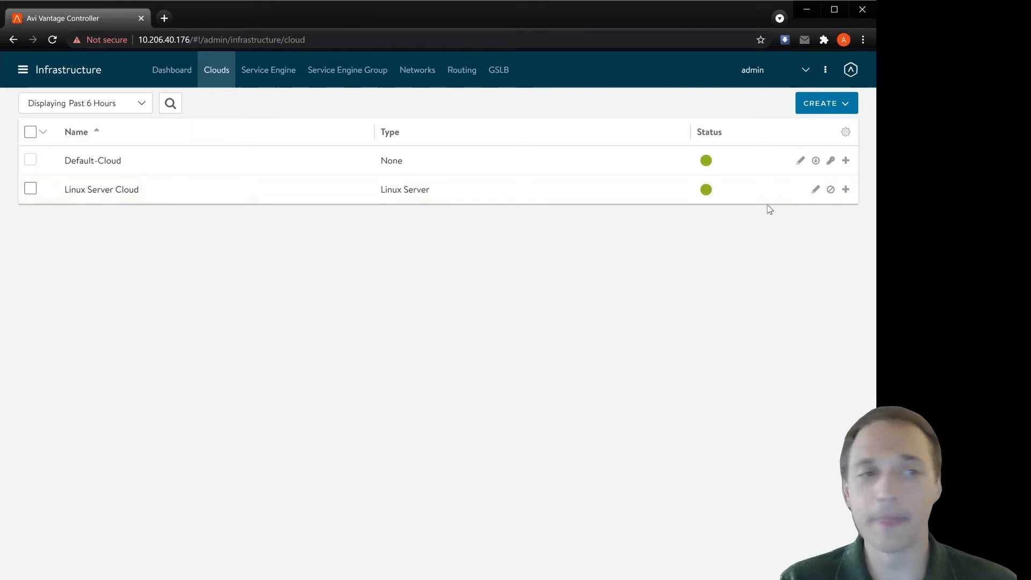
left_click(815, 189)
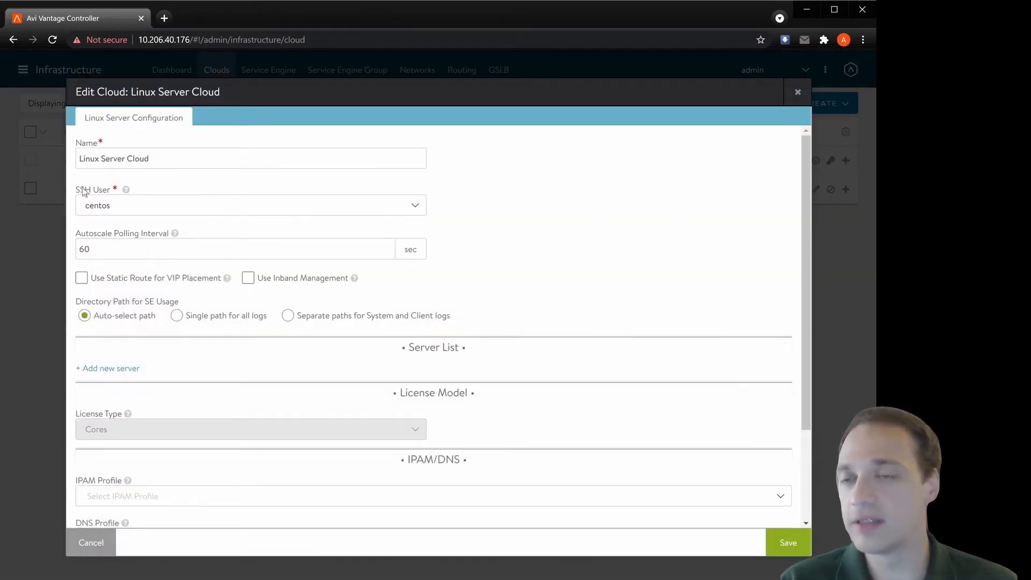
scroll(323, 322, "down", 3)
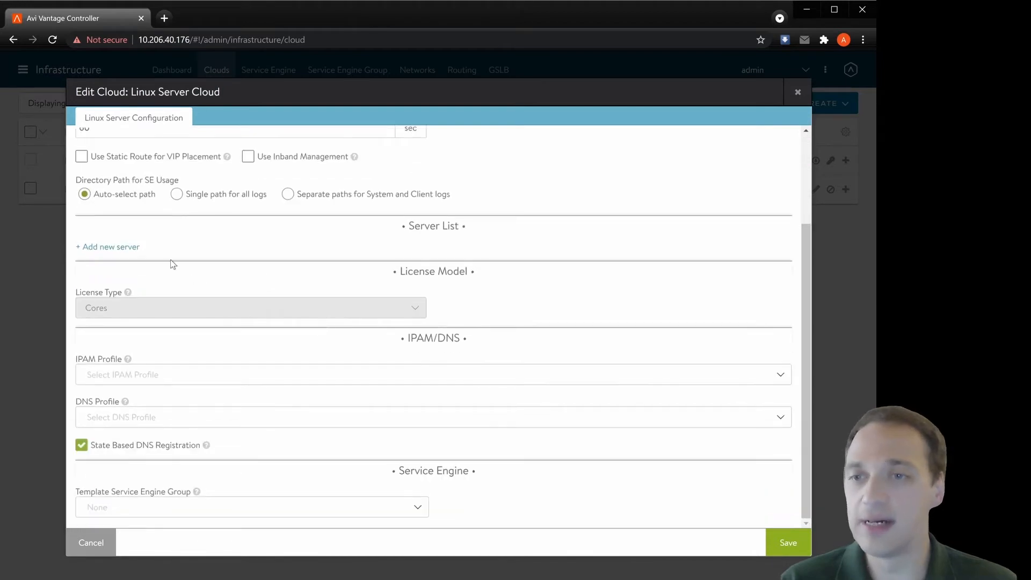
left_click(127, 248)
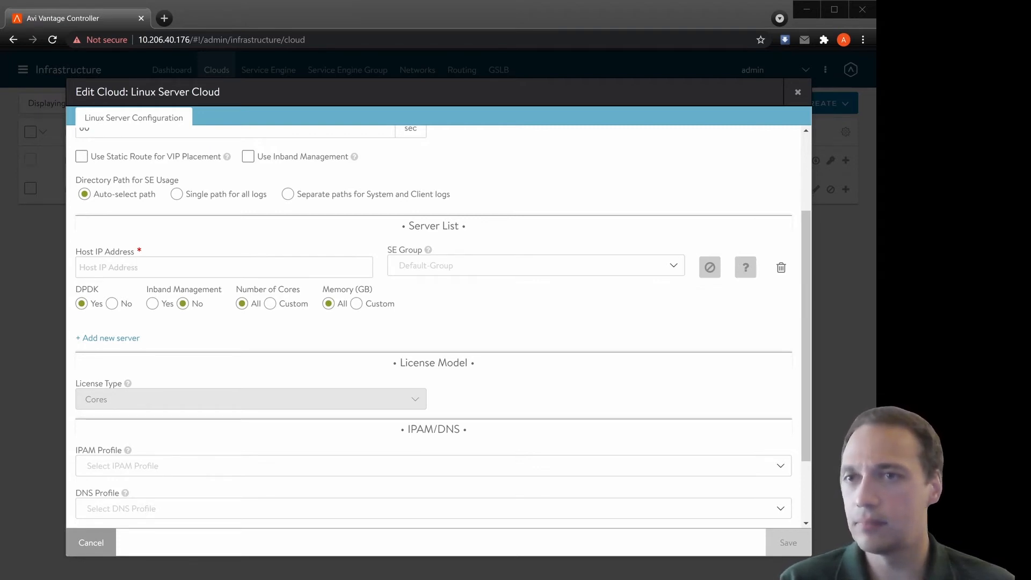
- Save host 10.206.42.24 with DPDK No, Inband No, Cores All and Memory All
left_click(179, 267)
type("10.206.42.24")
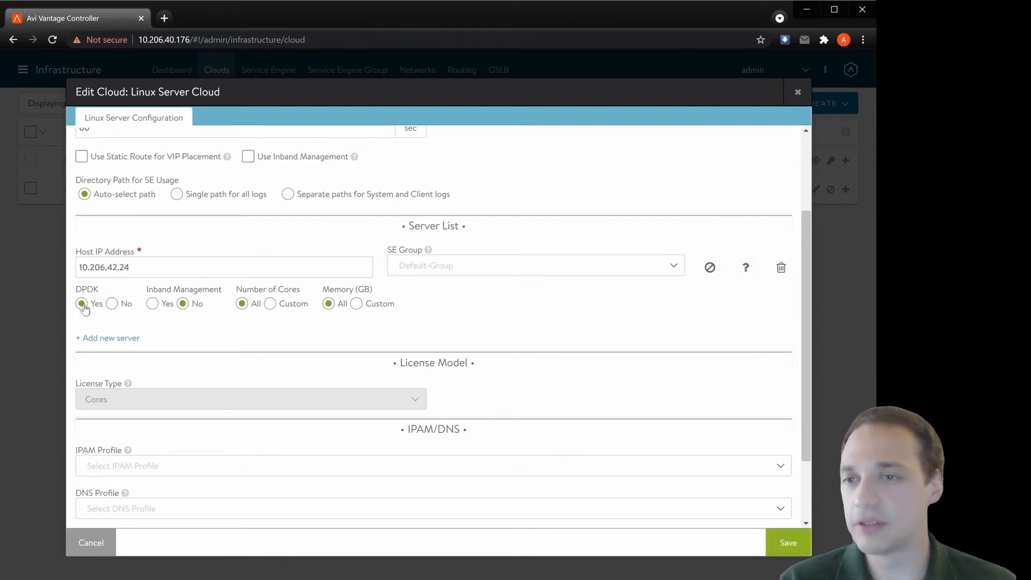
left_click(112, 304)
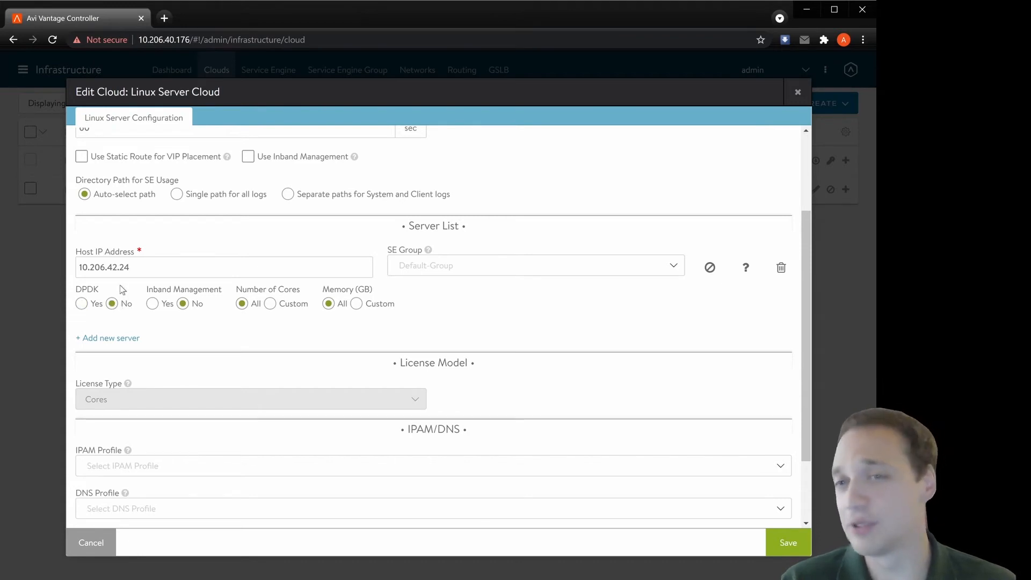
left_click(151, 303)
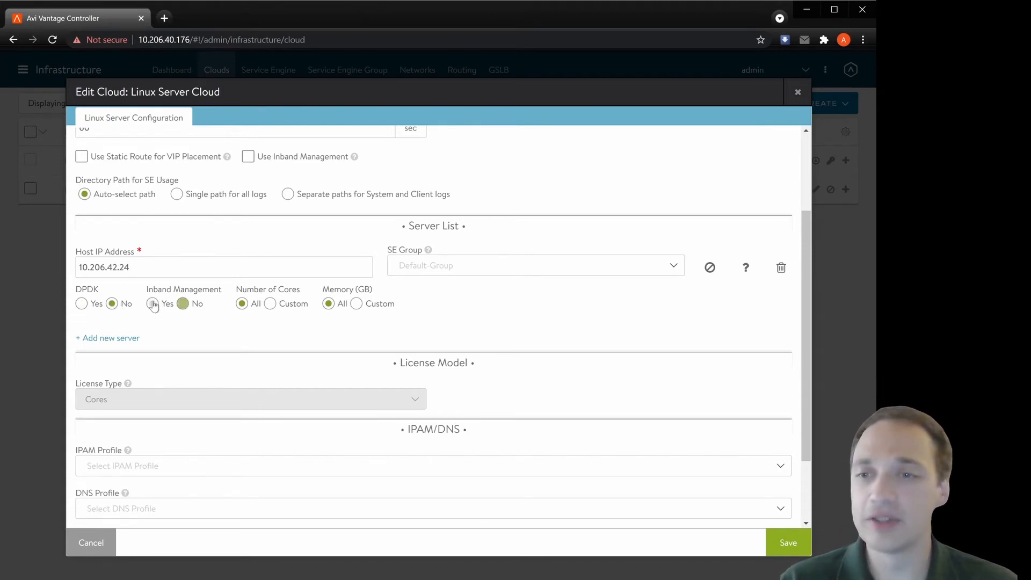
left_click(185, 304)
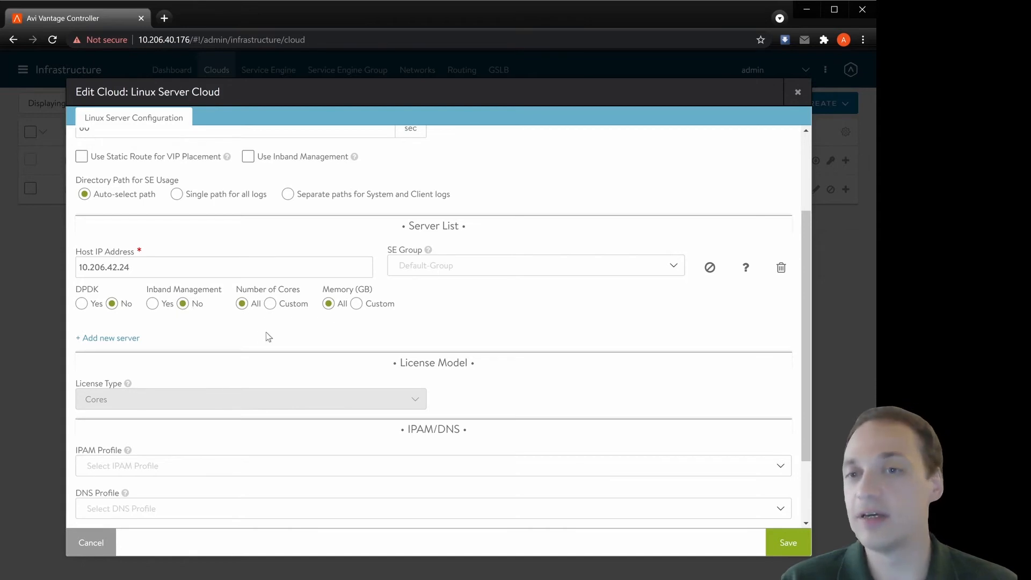
left_click(270, 303)
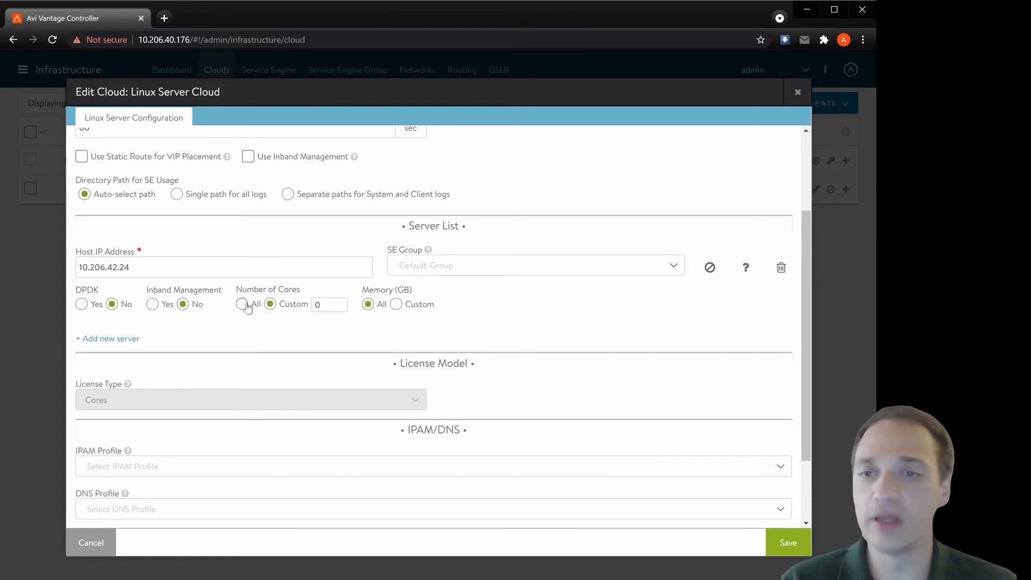
left_click(242, 303)
left_click(357, 305)
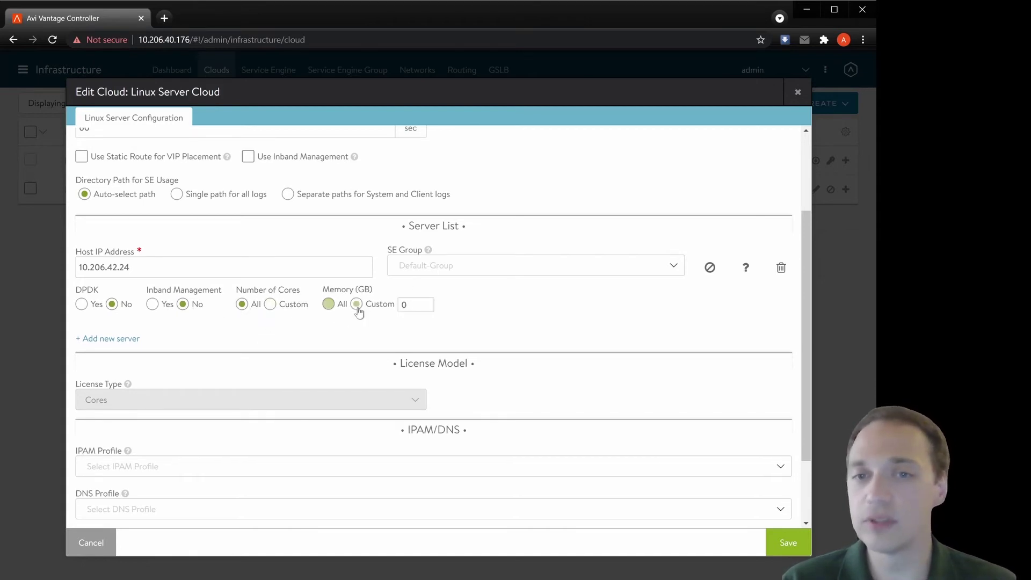
left_click(328, 304)
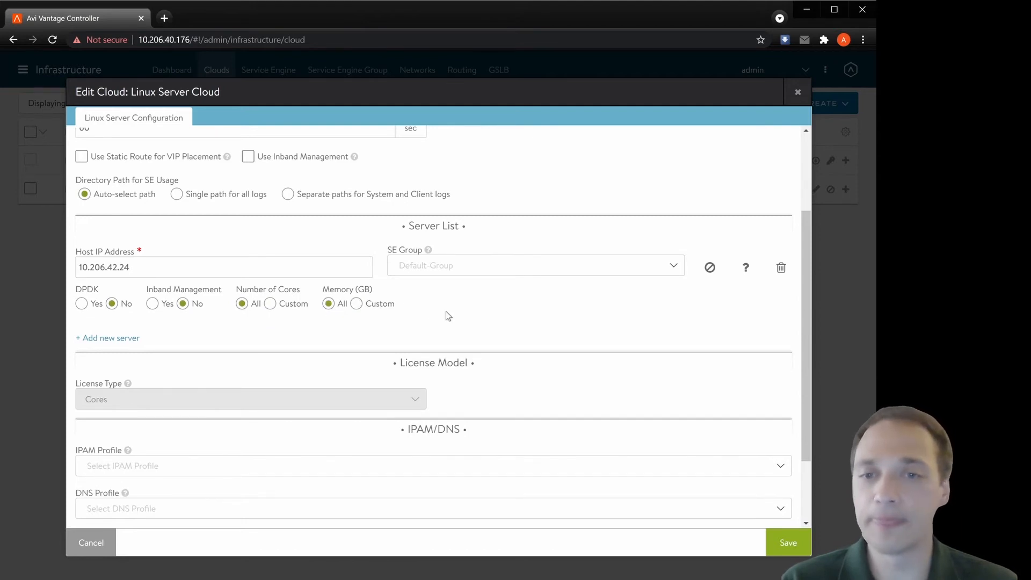
scroll(517, 354, "up", 2)
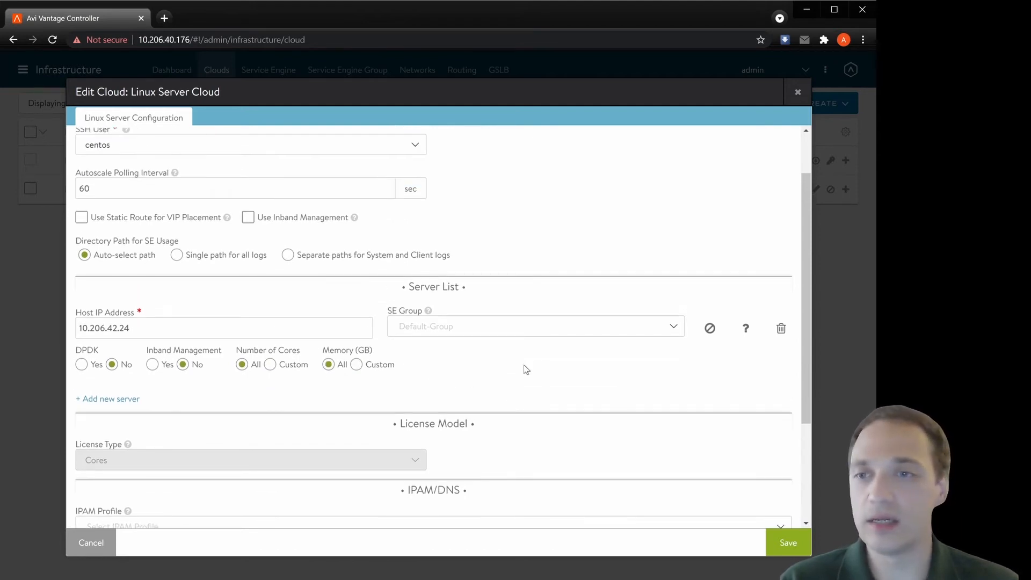
left_click(793, 546)
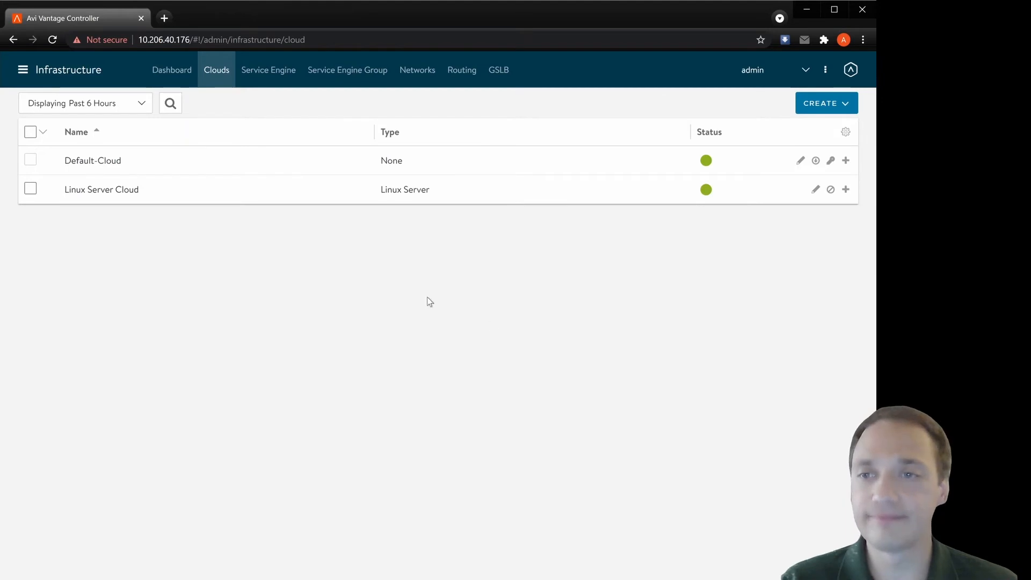
- Expand the Linux Server Cloud row to show host 10.206.42.24 starting up
left_click(323, 194)
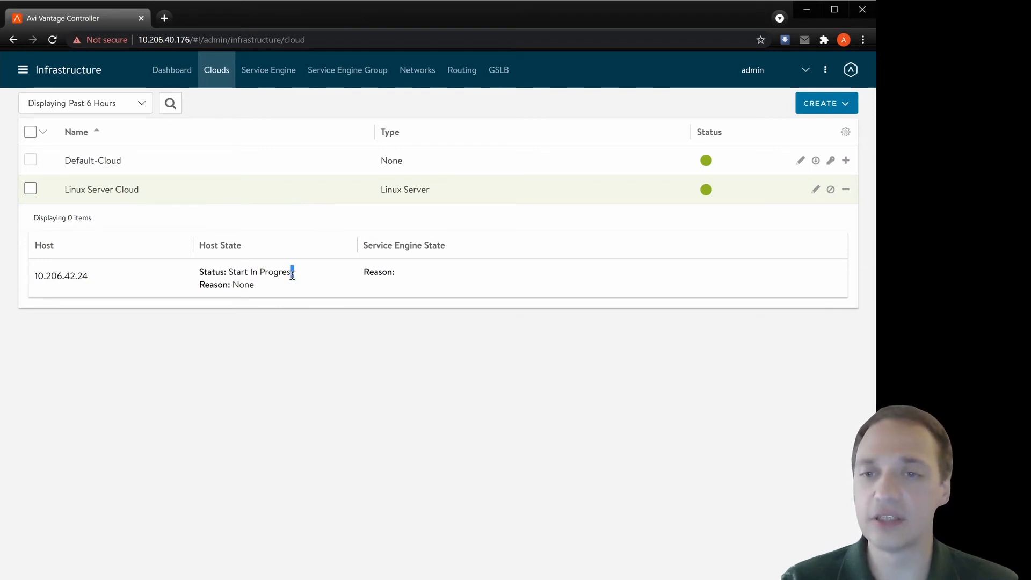
- Refresh the host panel and highlight 10.206.42.24 Ready and its Service Engine Oper Up
left_click_drag(294, 272, 199, 273)
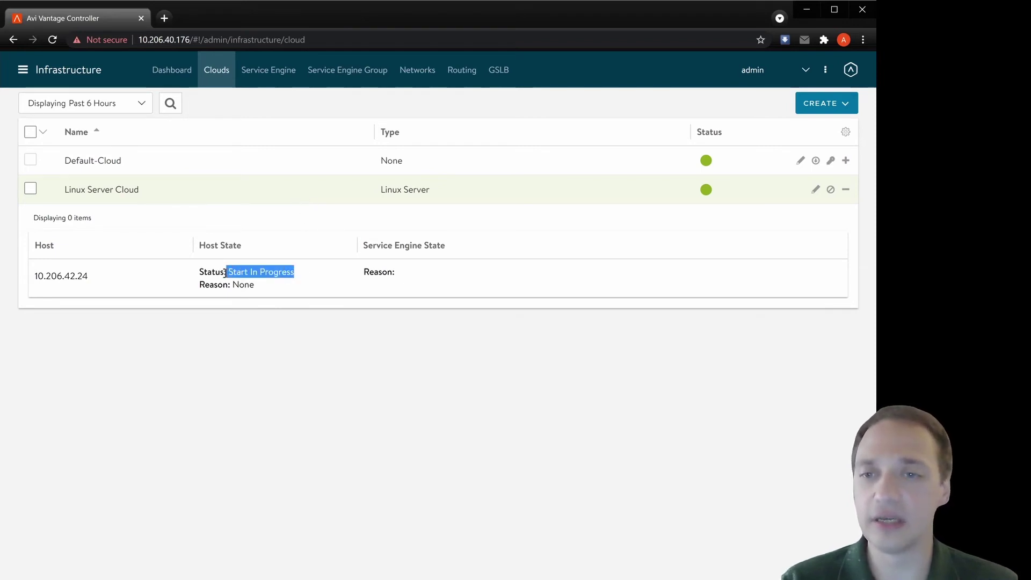
left_click(305, 280)
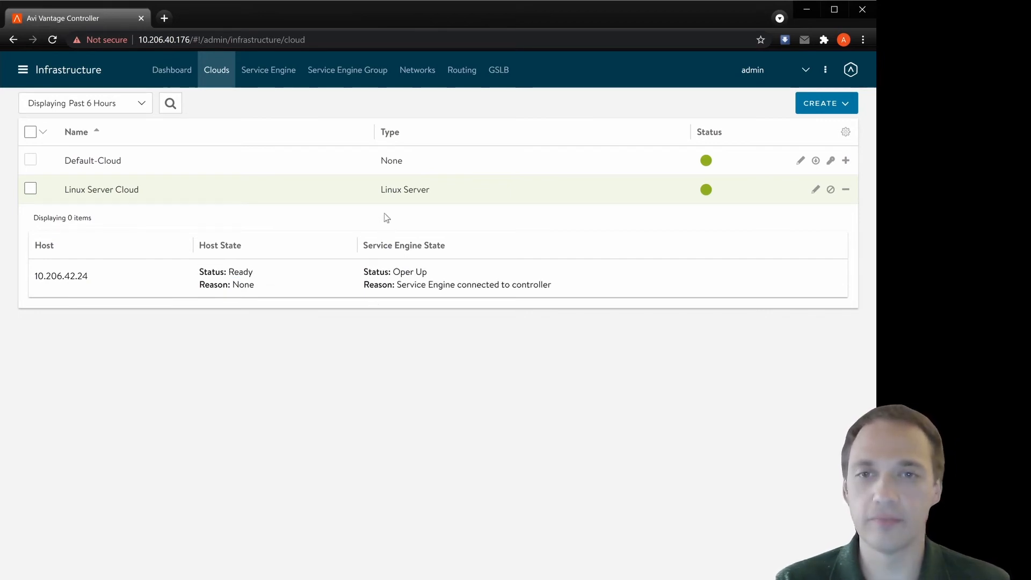
left_click(366, 194)
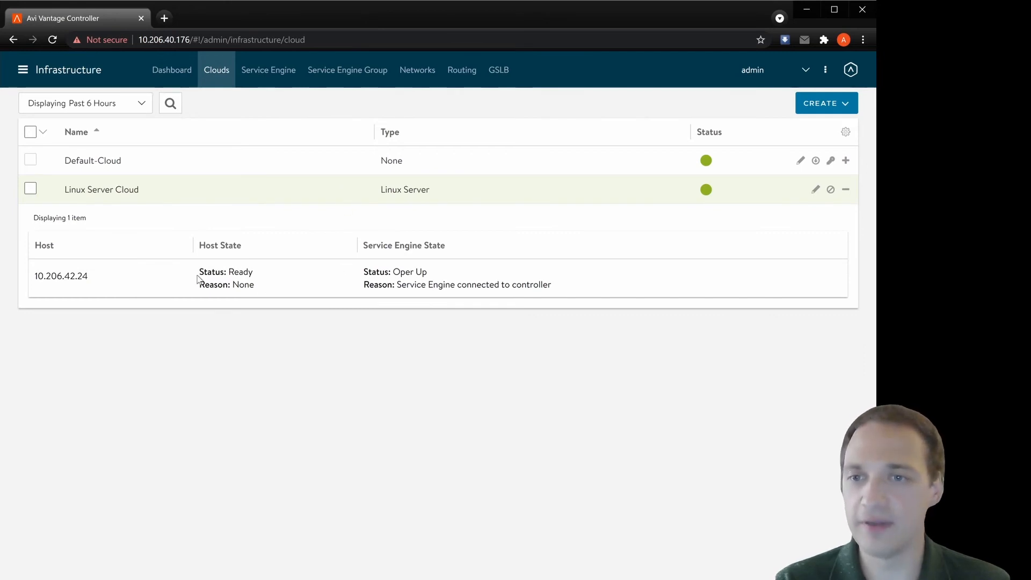
left_click_drag(197, 274, 274, 278)
left_click(366, 271)
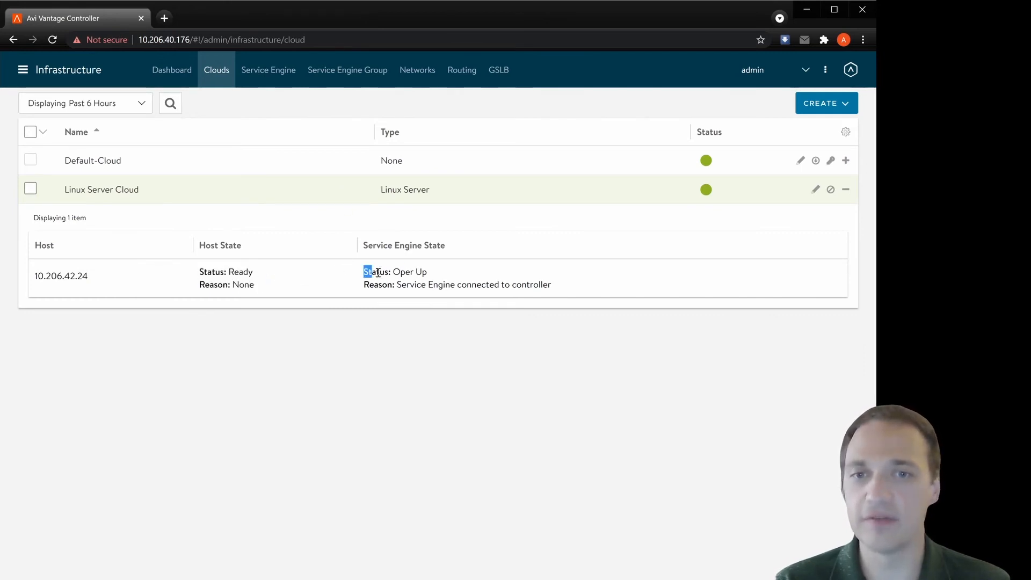
mouse_move(364, 271)
left_mouse_down()
mouse_move(431, 274)
mouse_move(404, 273)
left_mouse_up()
left_click(426, 272)
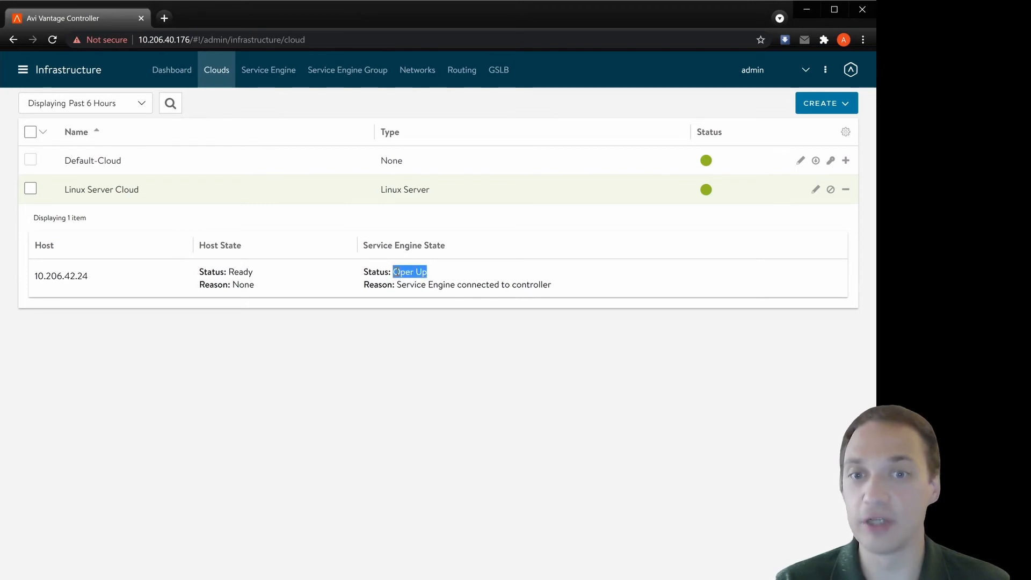
- Open Service Engine 10.206.42.24's settings under Linux Server Cloud and review its bond0.100 VLAN
left_click(282, 75)
left_click(271, 111)
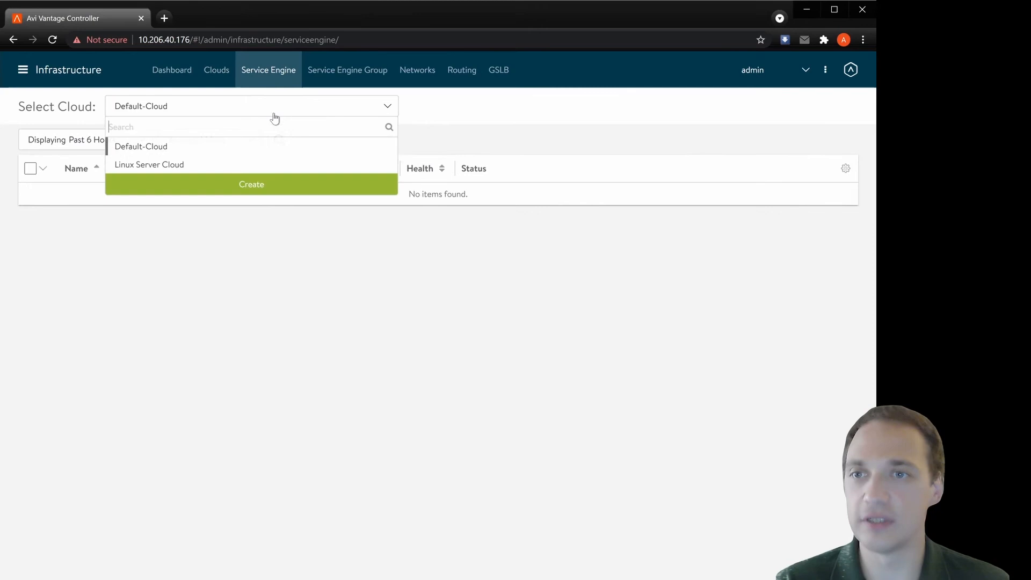
left_click(200, 166)
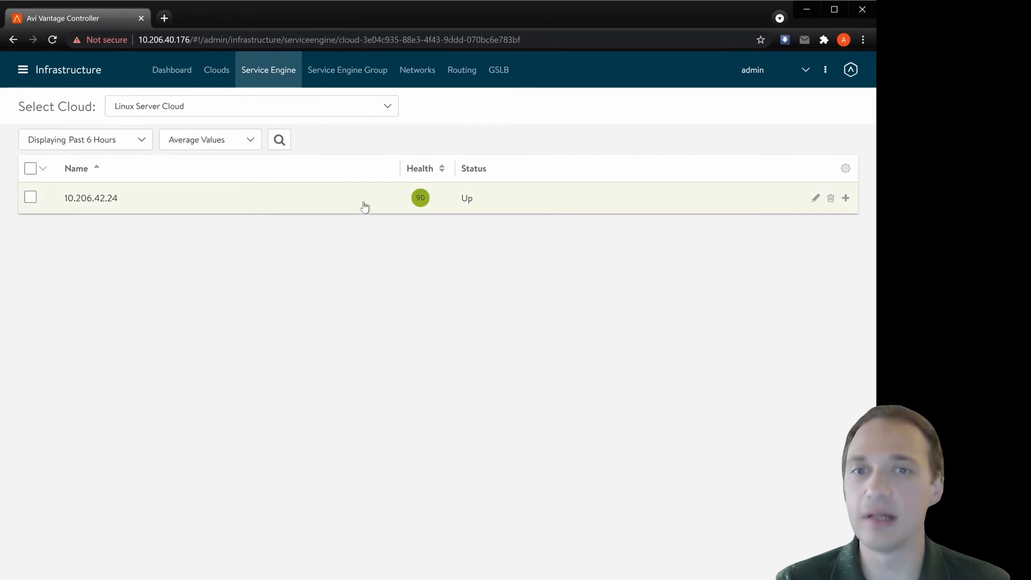
left_click(816, 198)
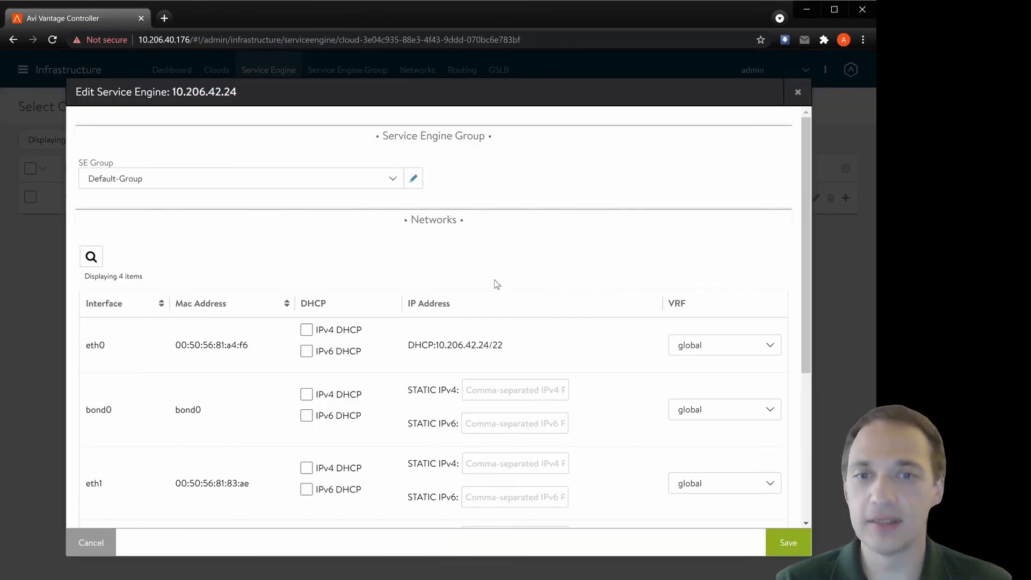
scroll(495, 278, "down", 3)
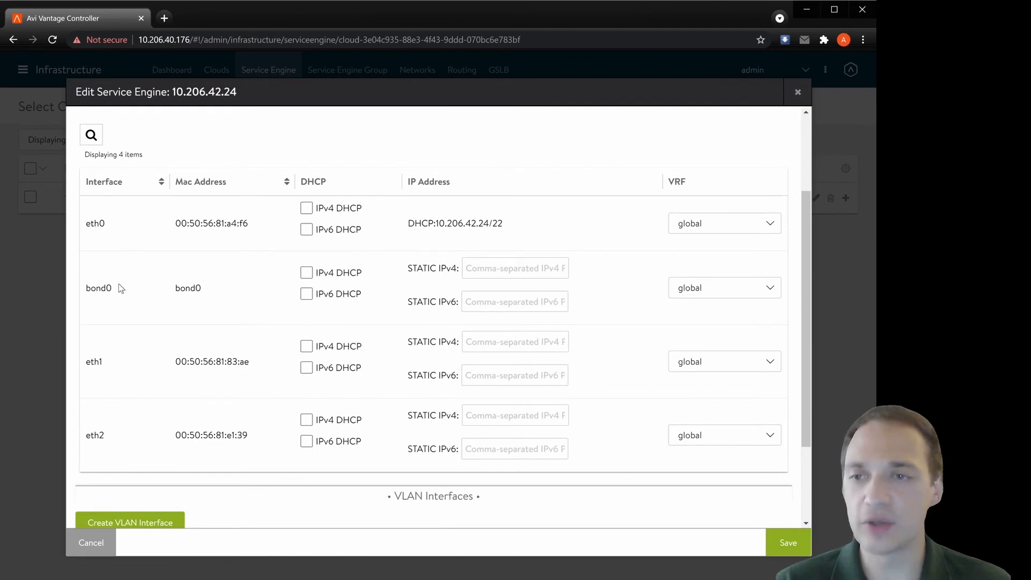
left_click_drag(87, 288, 214, 290)
left_click(214, 290)
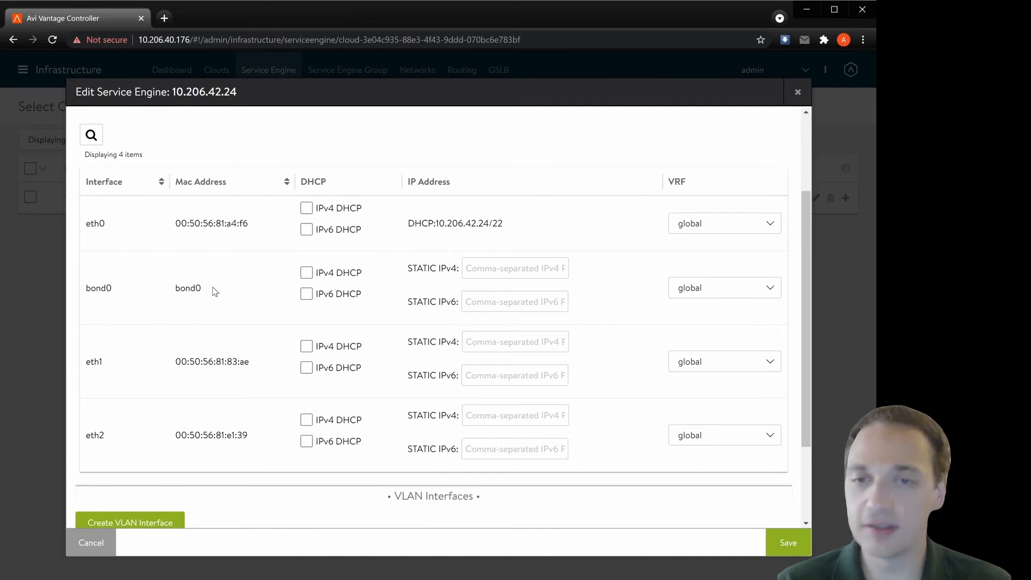
scroll(213, 290, "down", 1)
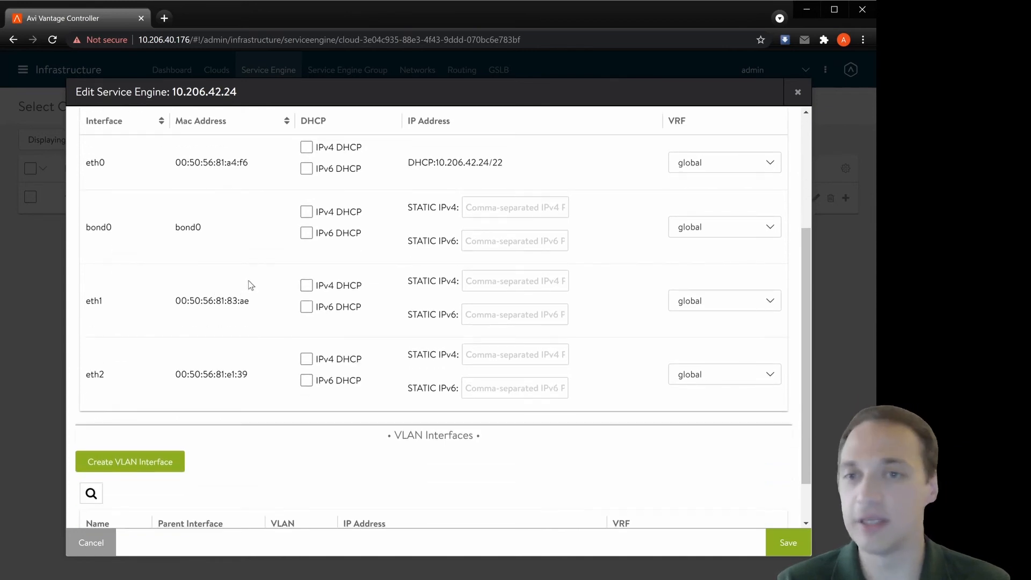
scroll(248, 284, "up", 1)
scroll(249, 284, "down", 3)
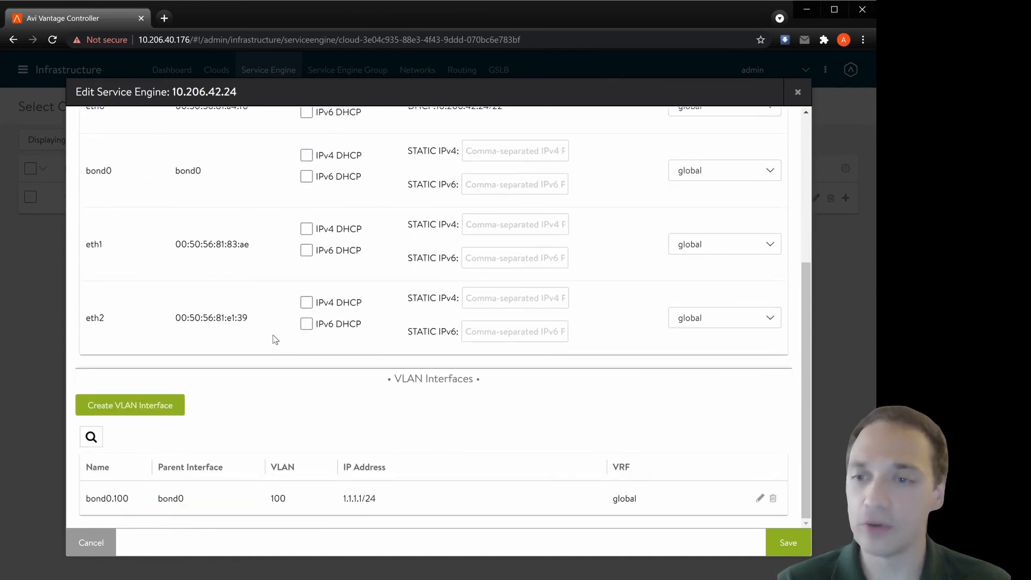
- Create a VLAN interface on bond0 with VLAN ID 1000 and address 10.0.0.0/24
left_click(130, 404)
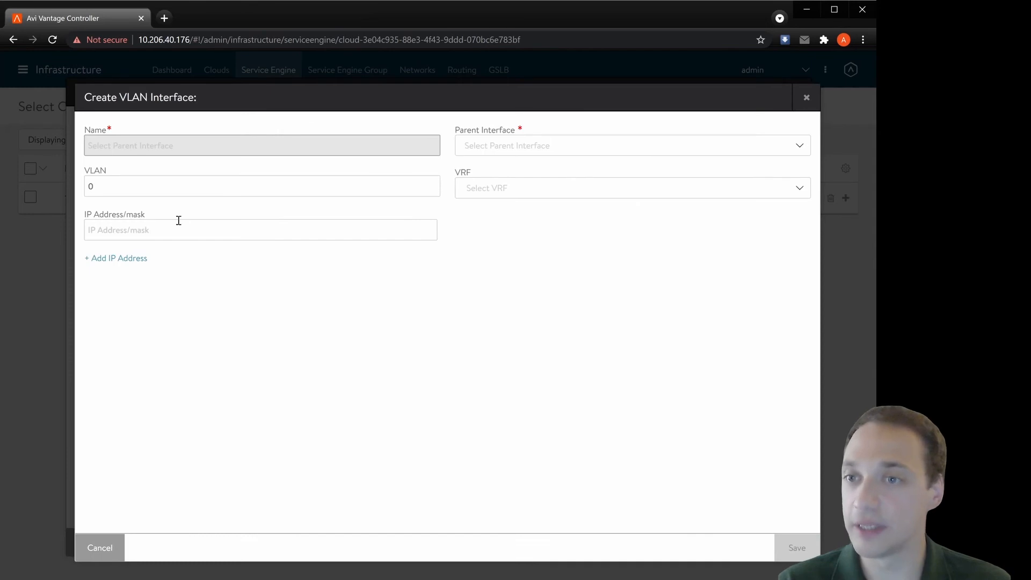
left_click(528, 146)
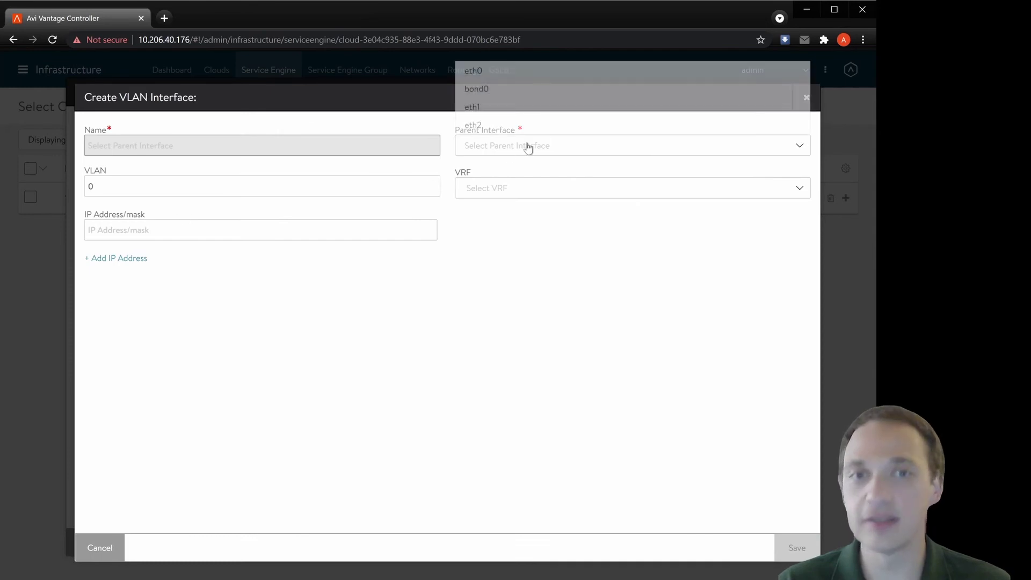
left_click(528, 88)
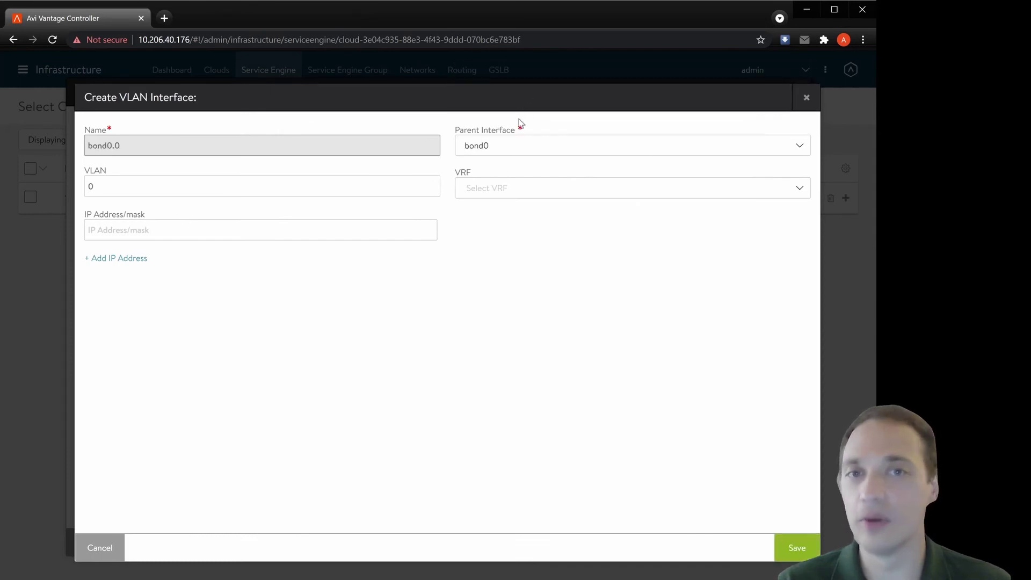
left_click(384, 192)
type("100")
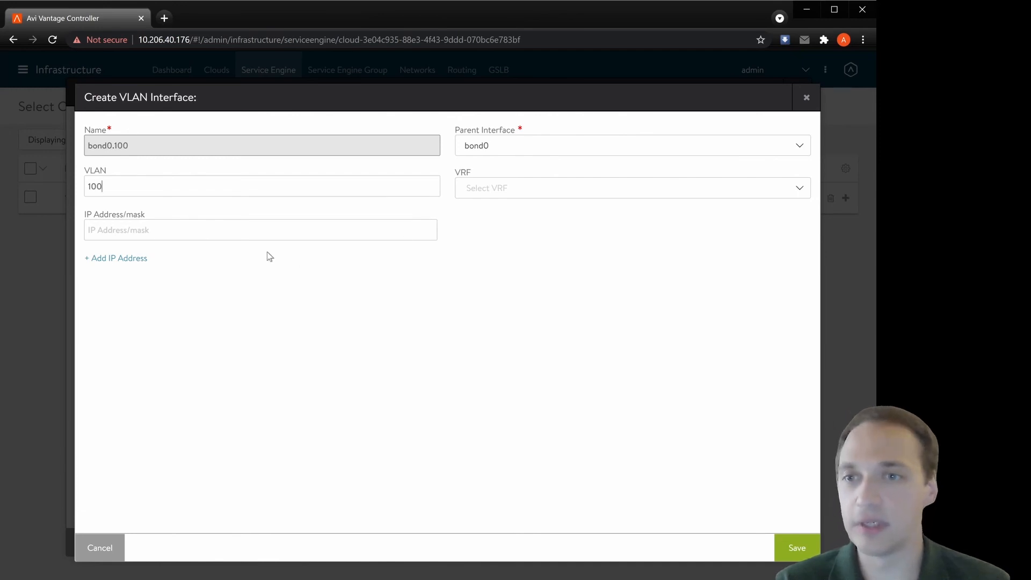
left_click(254, 233)
type("10.0.0")
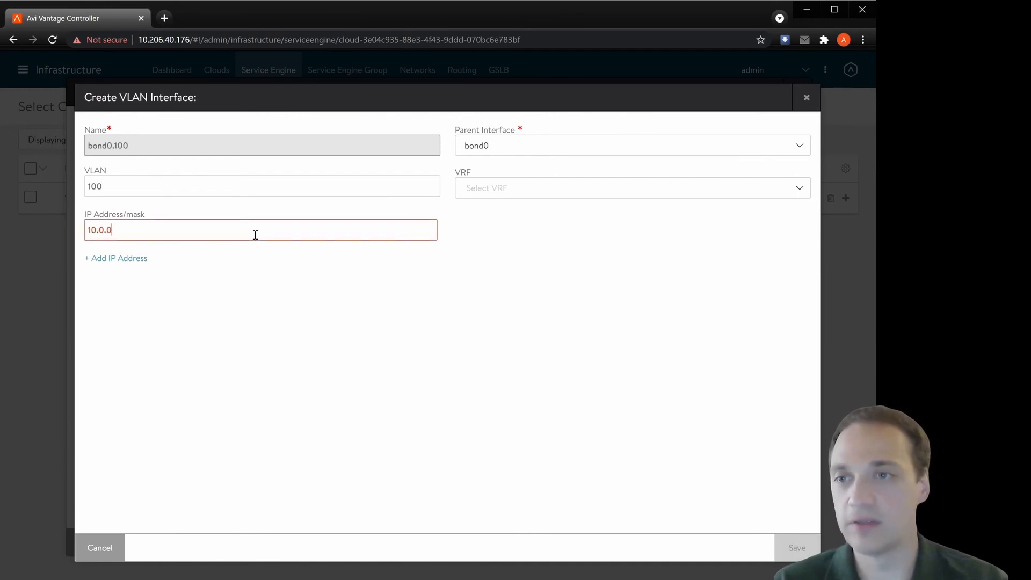
type(".0/24")
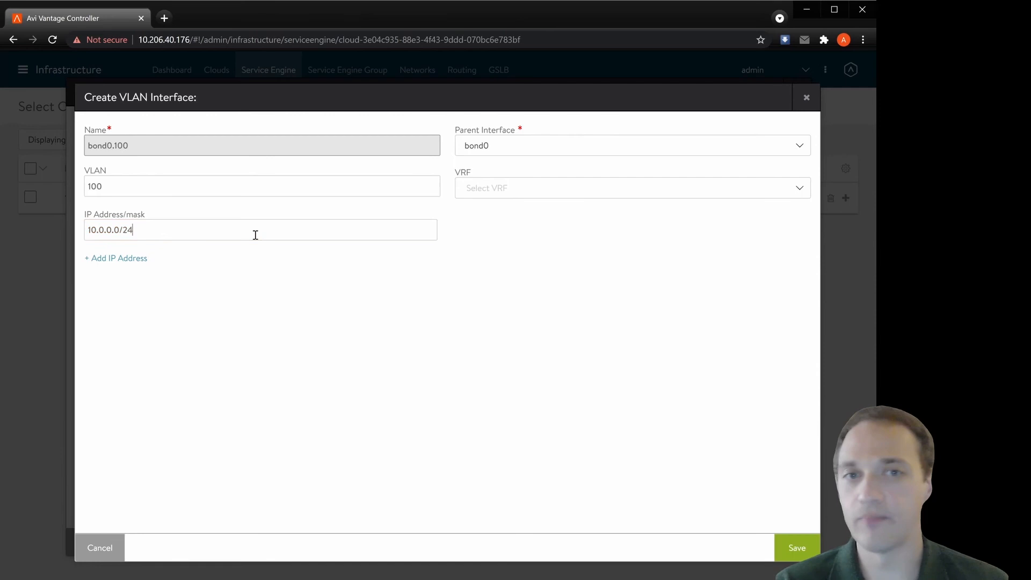
left_click(796, 548)
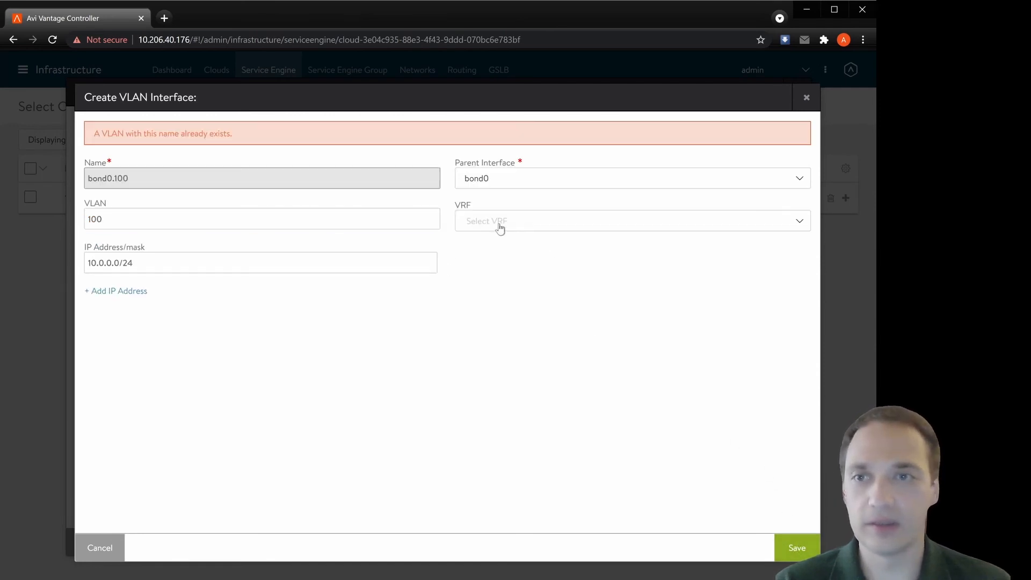
- Resolve the duplicate-name error, save the VLAN interface and save the service engine edits
left_click(495, 221)
left_click(113, 222)
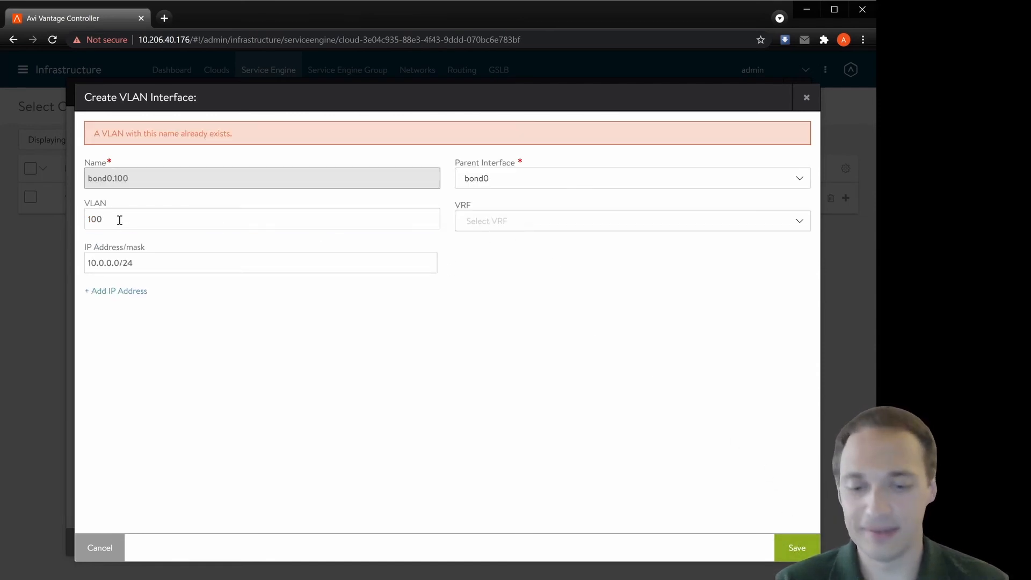
type("1")
left_click(797, 548)
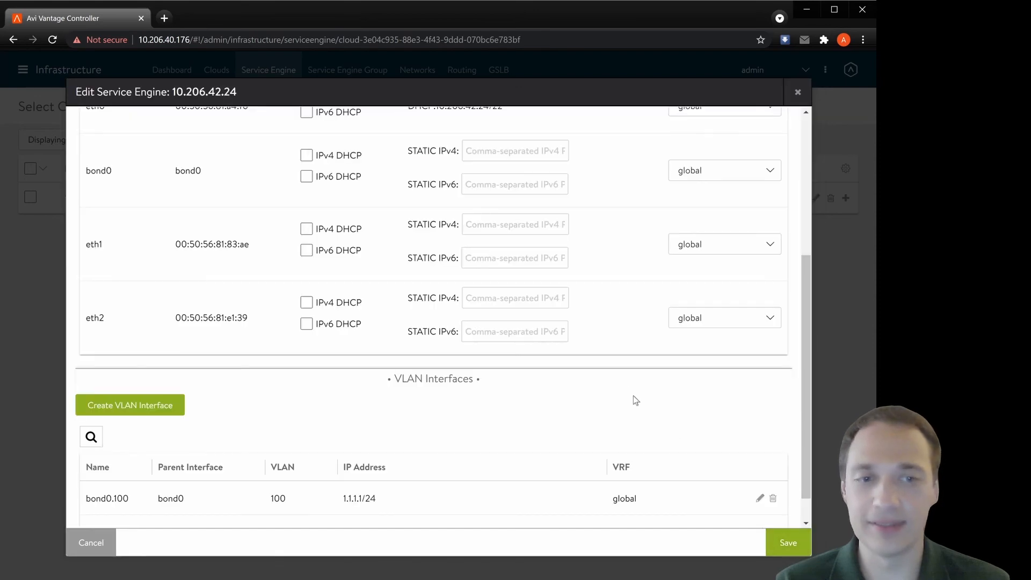
left_click(787, 544)
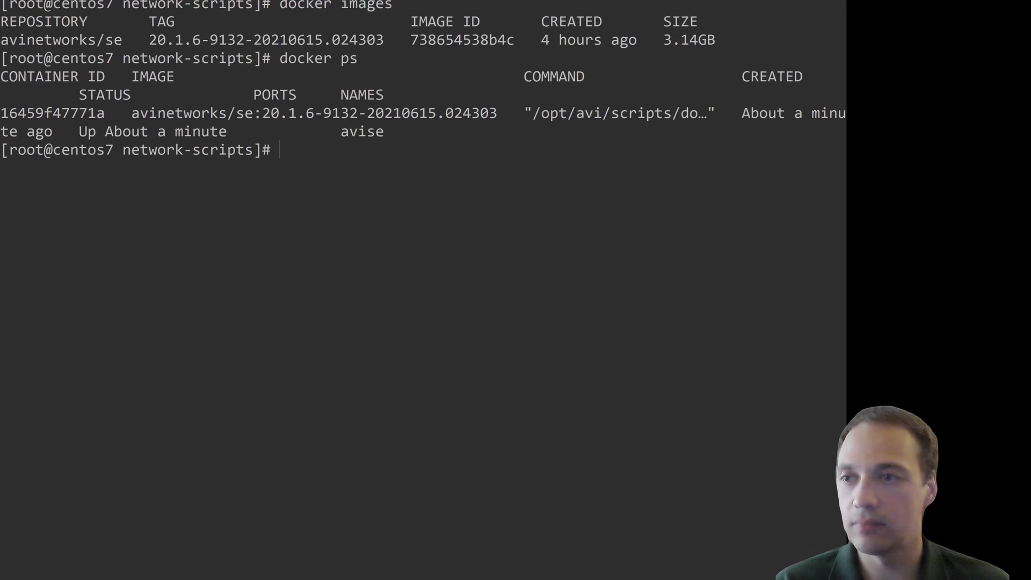
type("clear")
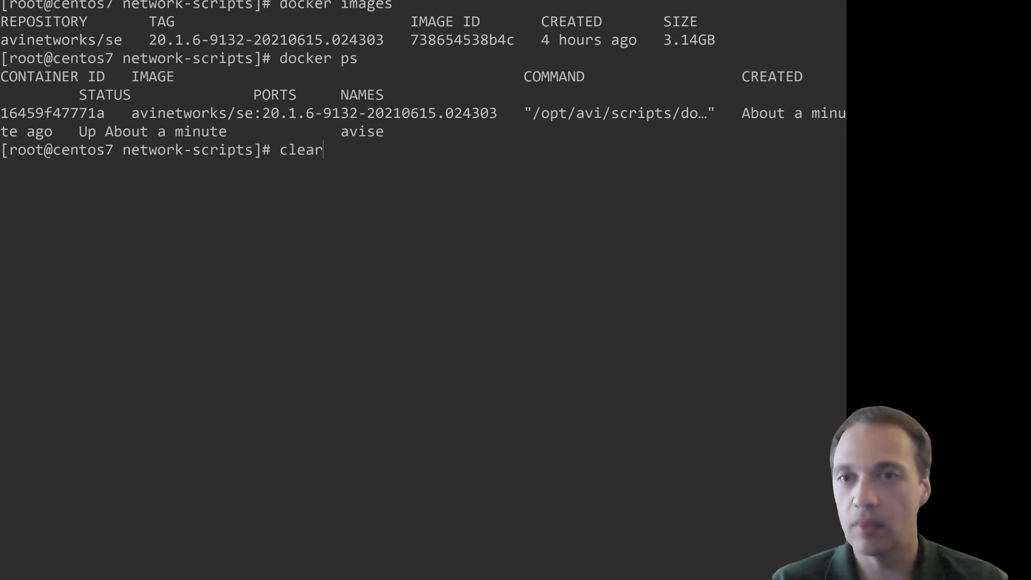
- Clear the terminal and run docker images, highlighting the avinetworks/se image
key("Return")
type("d")
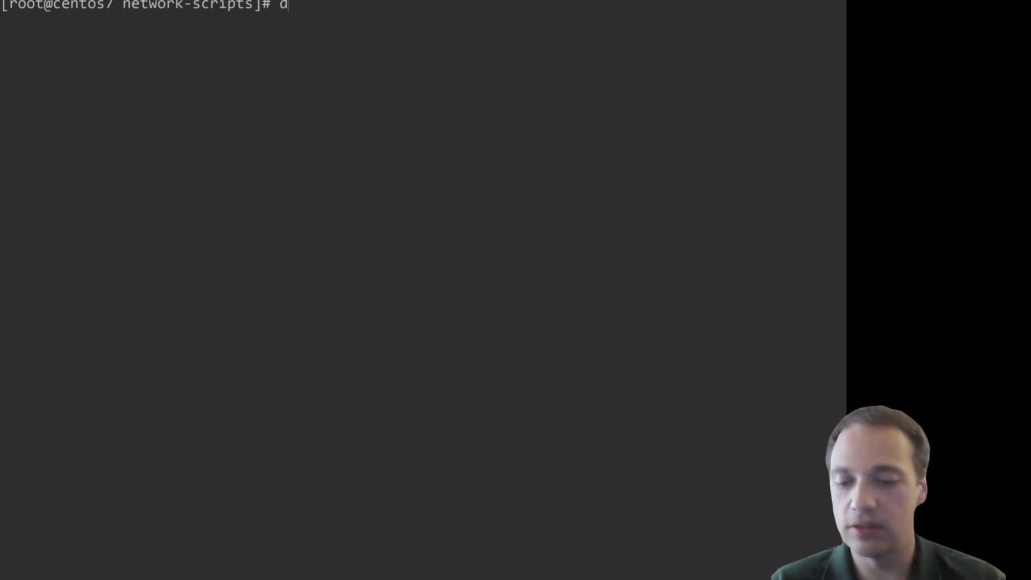
type("ocker ima")
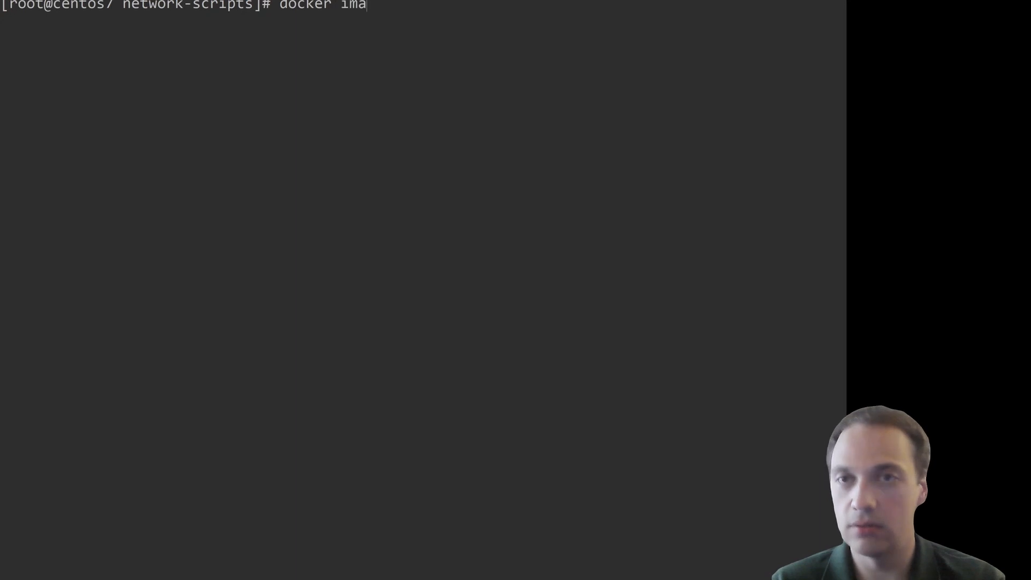
type("ges")
key("Return")
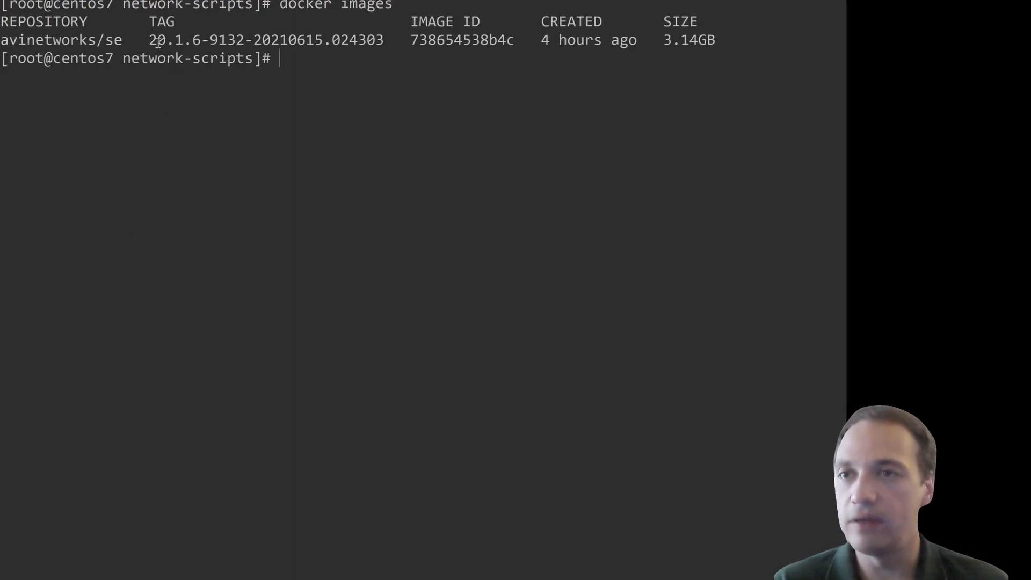
double_click(99, 40)
left_click(303, 87)
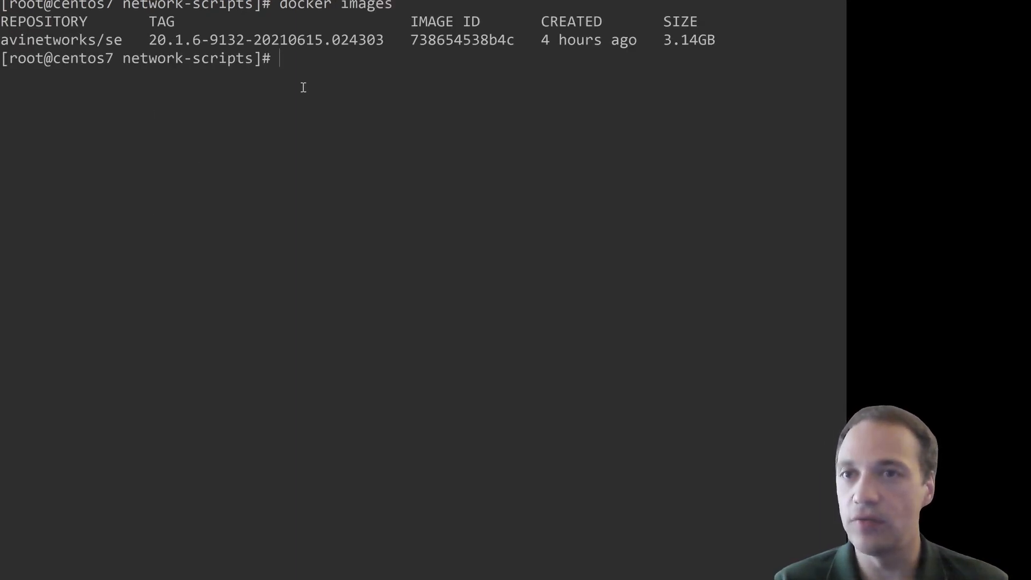
type("do")
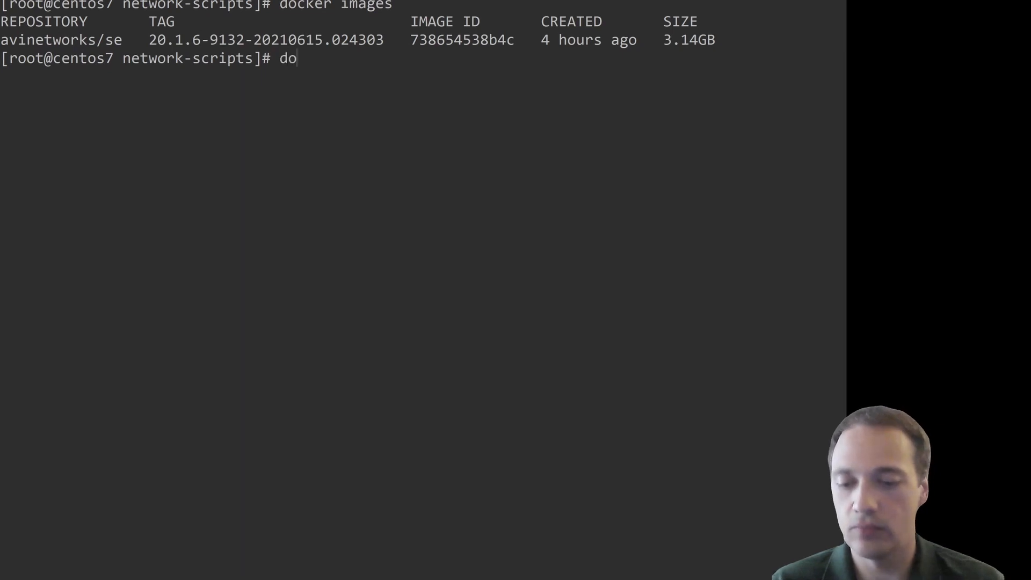
type("cker ps")
- Run docker ps and highlight the avise container's Up 2 minutes status
key("Return")
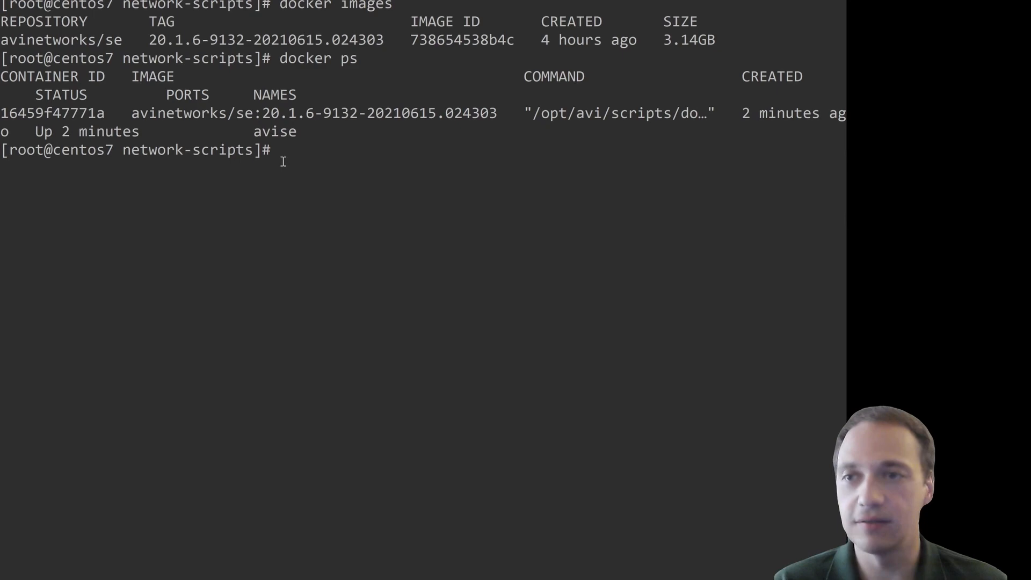
left_click_drag(34, 132, 139, 131)
left_click(277, 217)
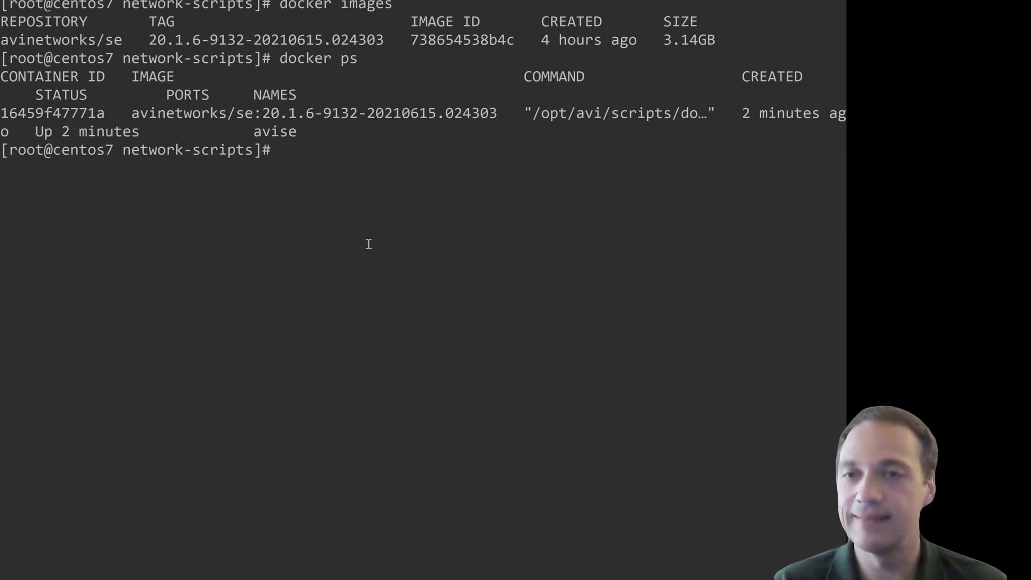
- Run ip a and highlight the bond0.1000 sub-interface and its 1000 VLAN ID
triple_click(367, 244)
left_click(367, 243)
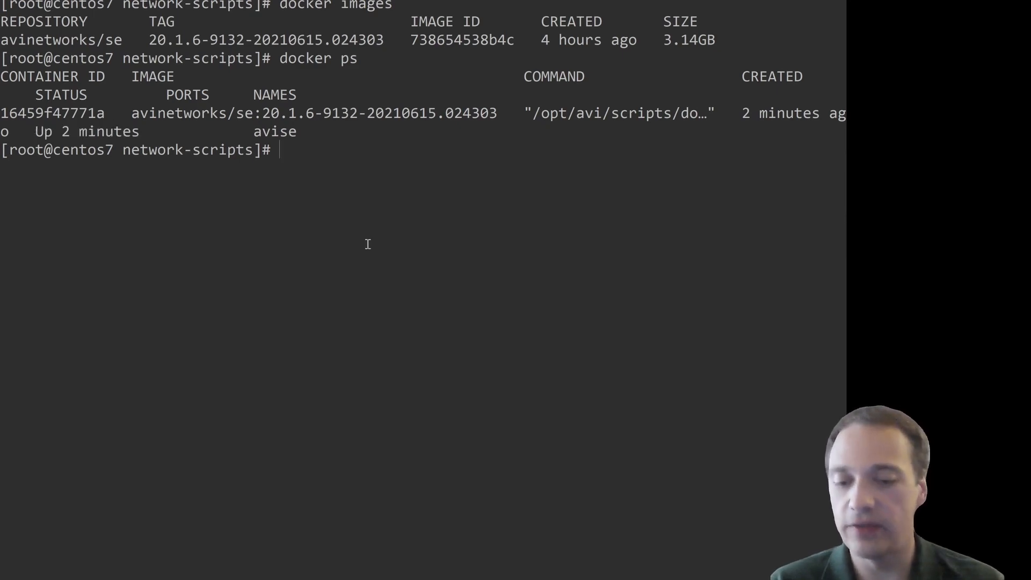
type("ip a")
key("Return")
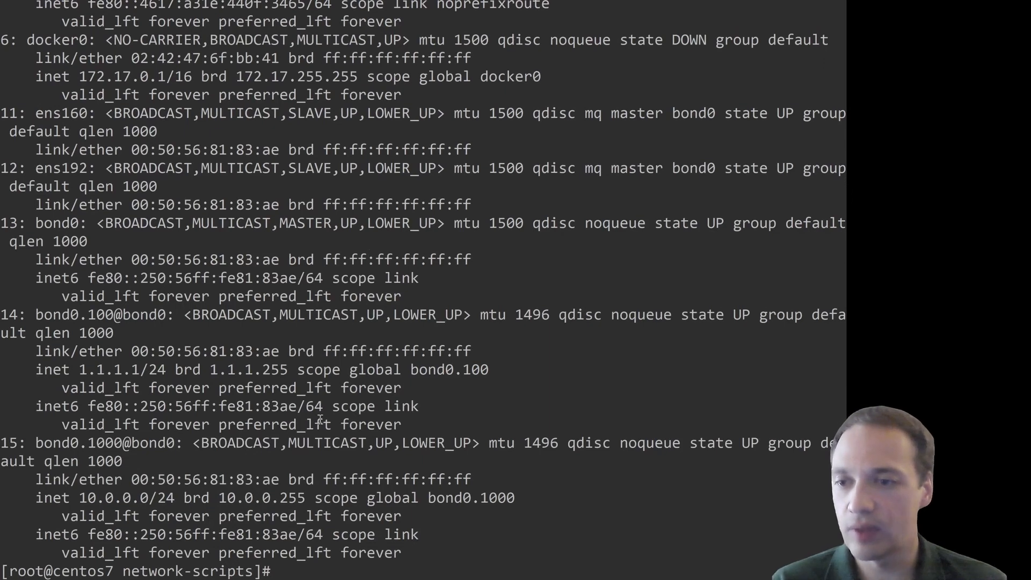
left_click_drag(37, 442, 169, 443)
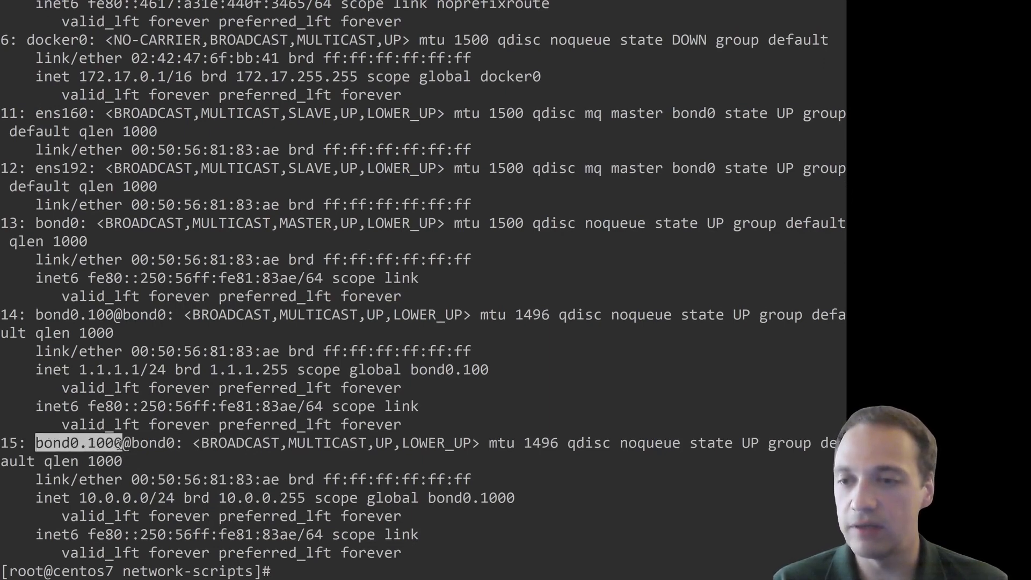
left_click(98, 445)
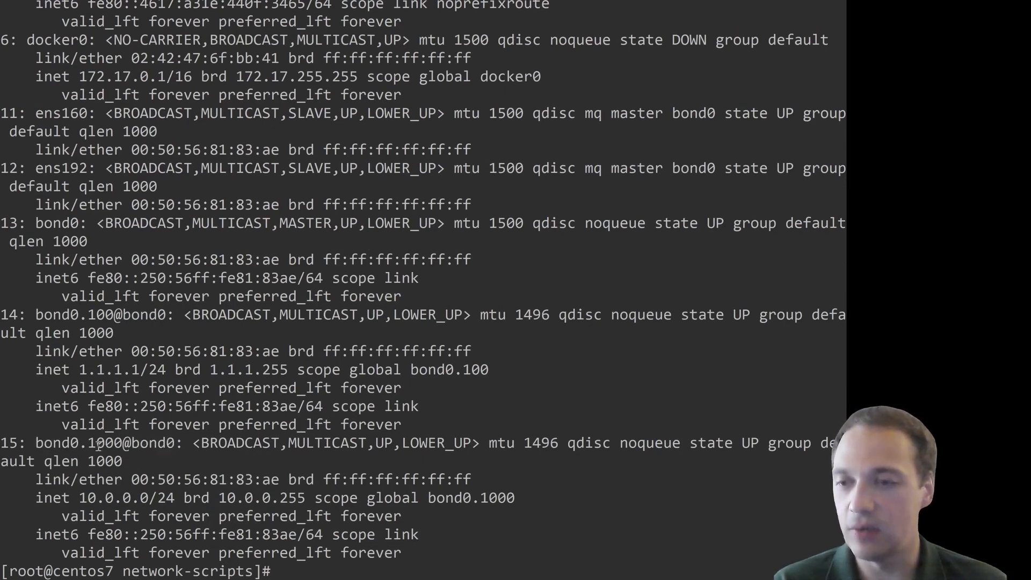
left_click_drag(89, 441, 119, 444)
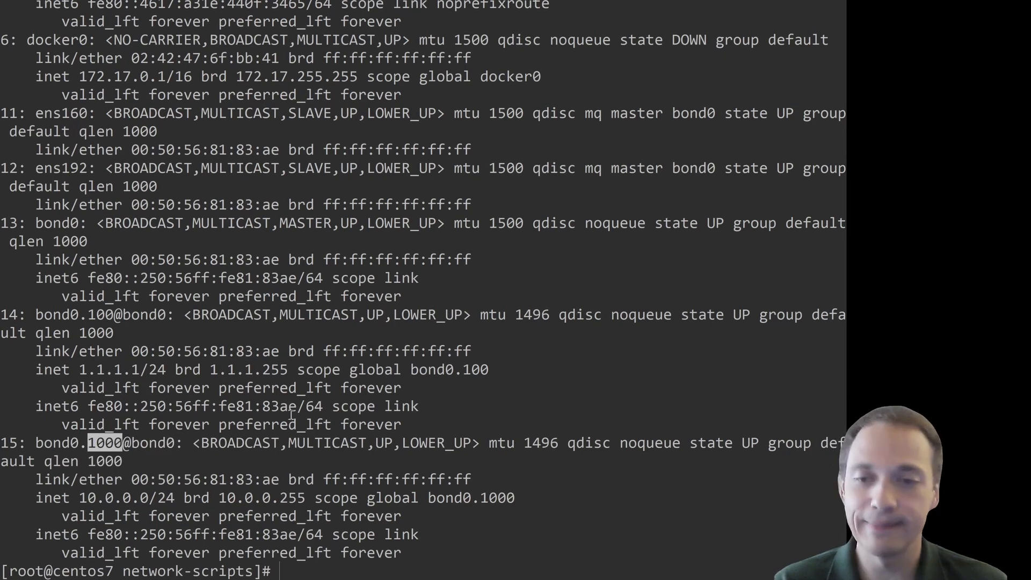